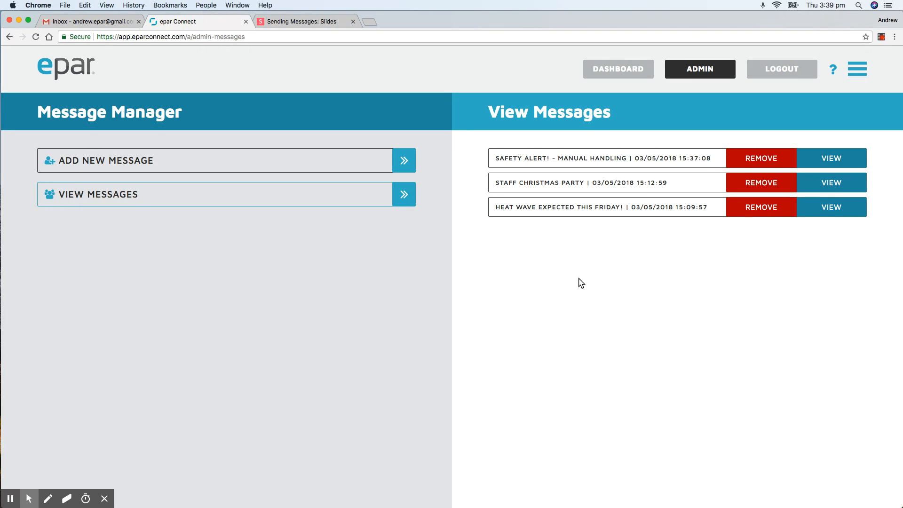
Create a new message and enter 'Snake sighting' as its Message Name
click(208, 164)
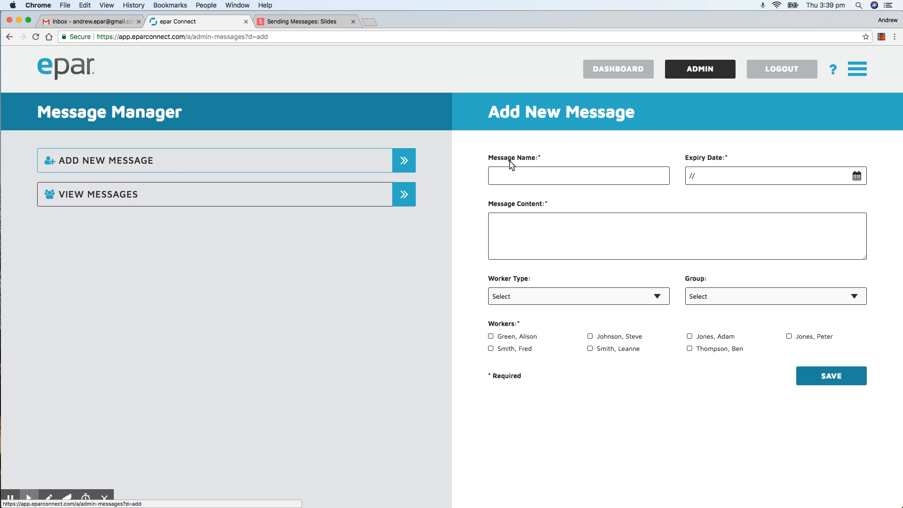
click(520, 176)
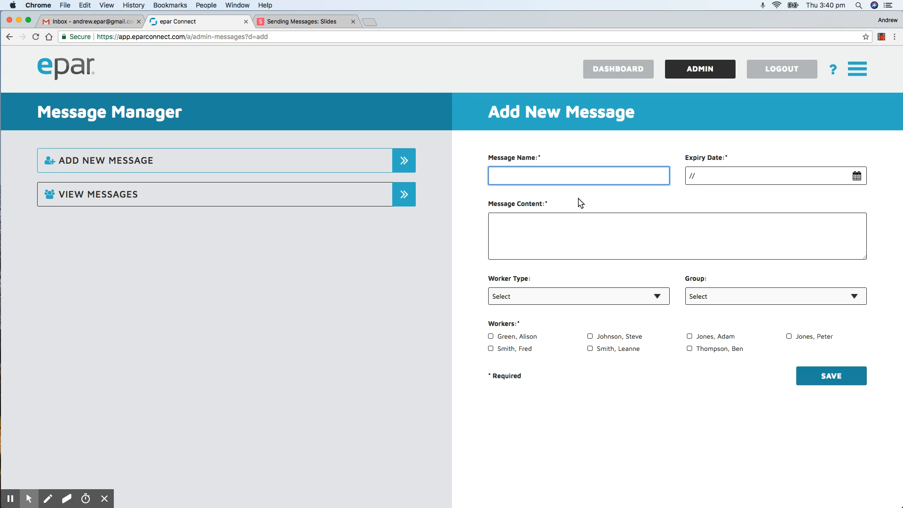
text(Snake sighting)
Write a body greeting the recipient about a member's snake sighting near the 10th green; tick one worker
click(546, 222)
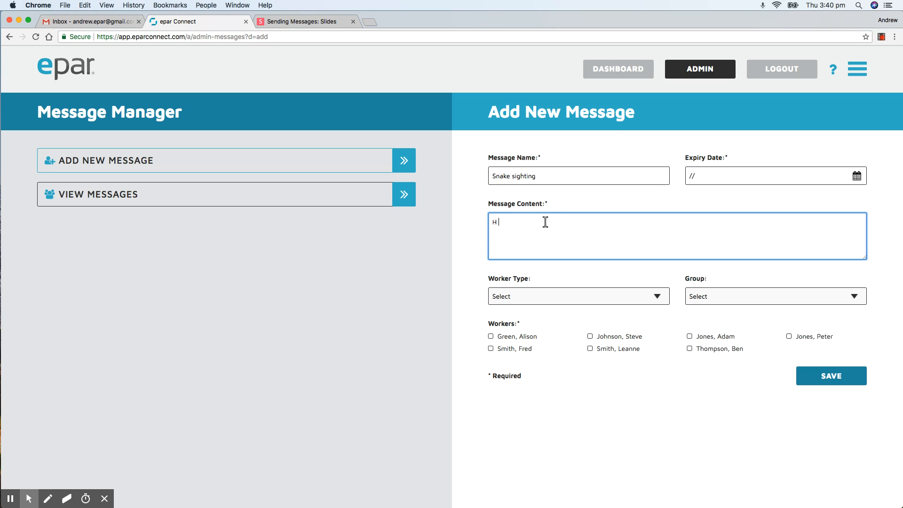
text(Hi Petrer, just letting you know that a member has seen a snake near the )
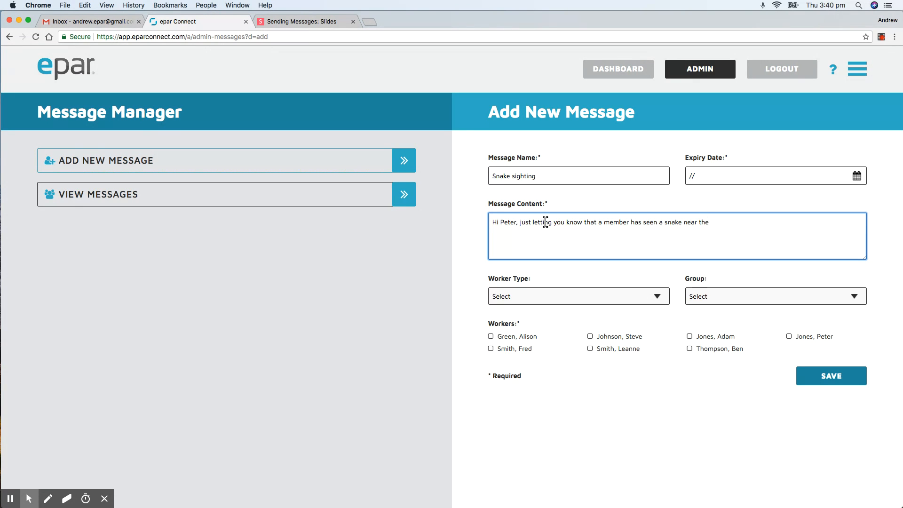
text(10th green.)
click(789, 338)
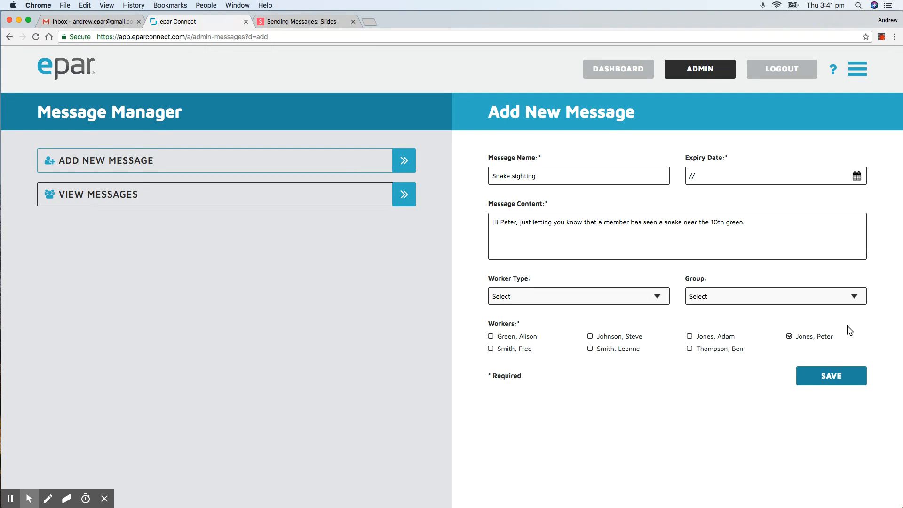
Set Worker Type to Greenkeeper and Group to Course Maintenance, ticking four workers as recipients
click(604, 300)
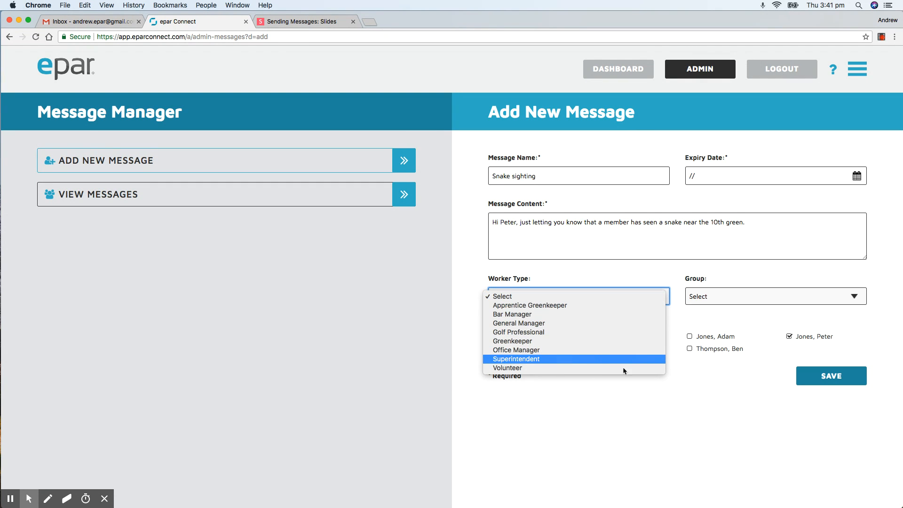
click(594, 360)
click(576, 297)
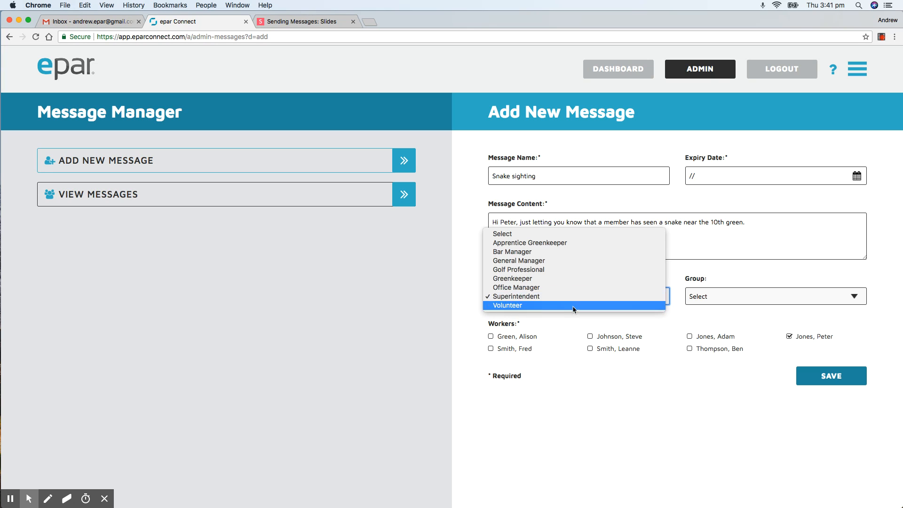
click(569, 280)
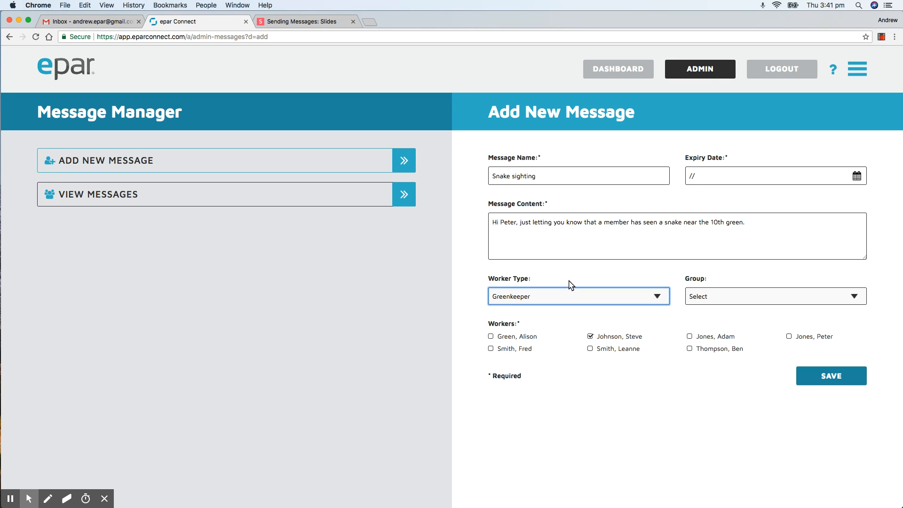
click(590, 337)
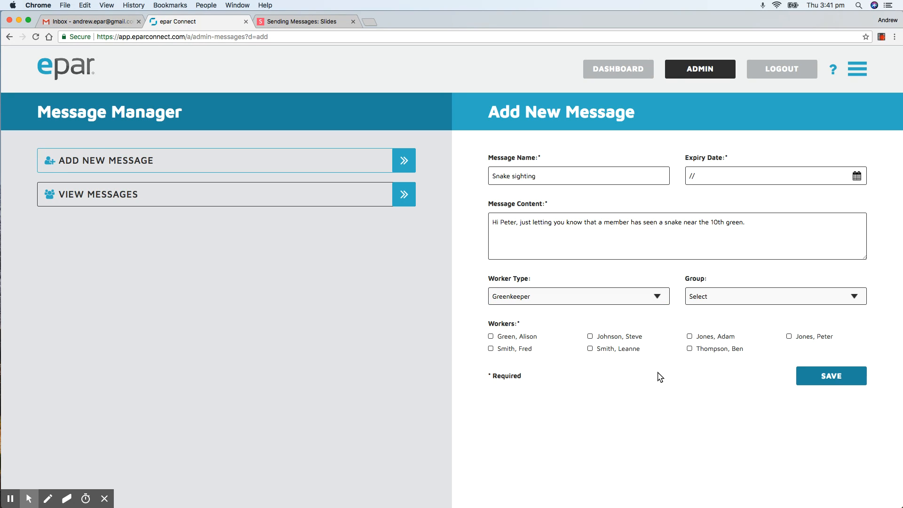
click(733, 299)
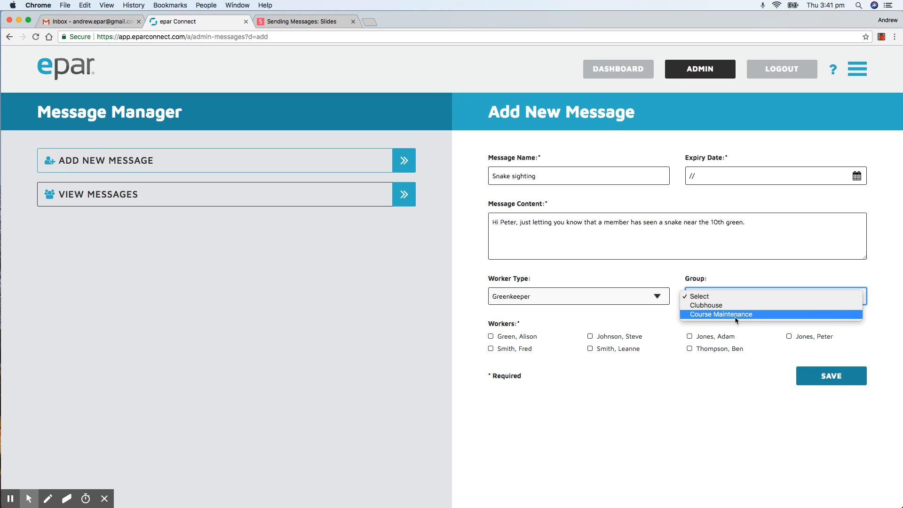
click(737, 315)
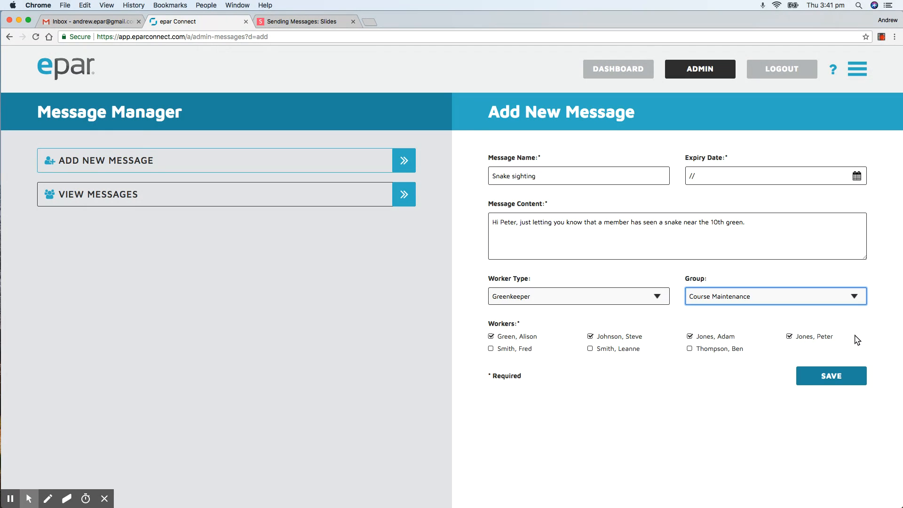
click(702, 176)
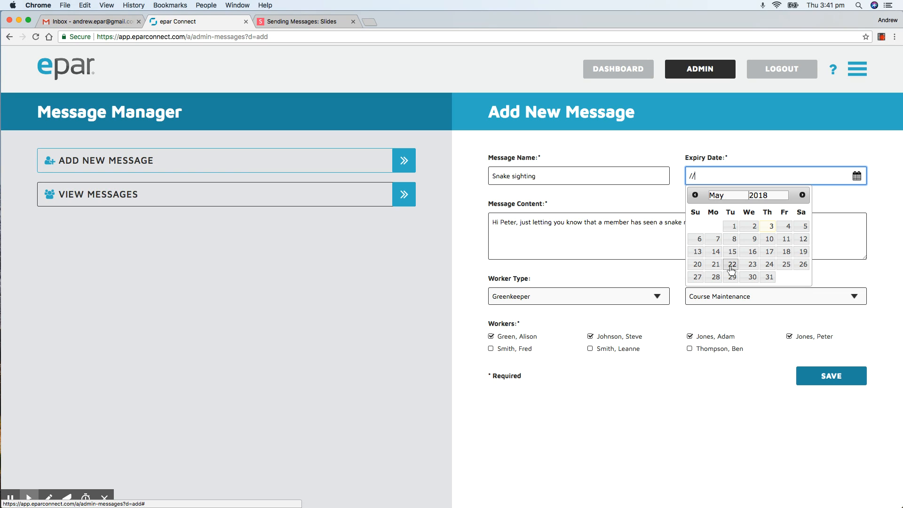
Pick 25 May 2018 as the message's expiry date
click(787, 264)
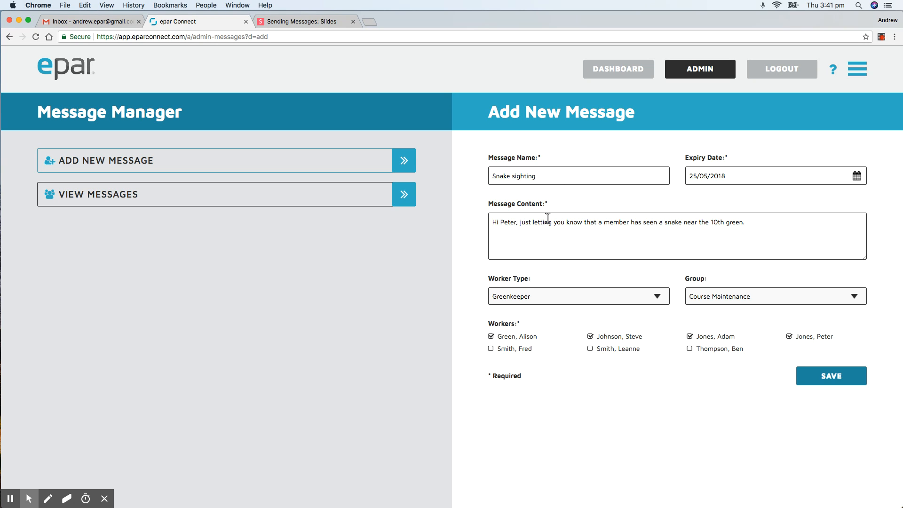
click(515, 221)
Change the greeting to address the 'course team' and save the message
key(BackSpace)
key(BackSpace)
key(BackSpace)
key(BackSpace)
key(BackSpace)
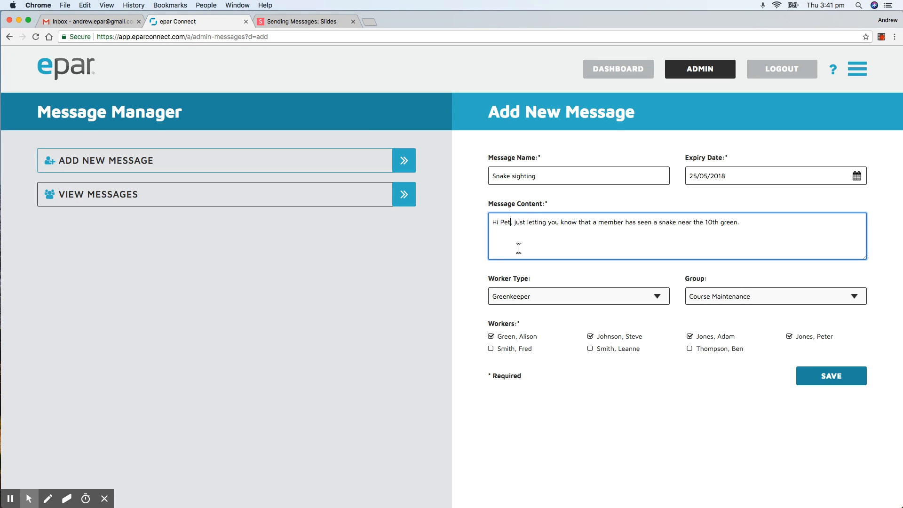
text(course te)
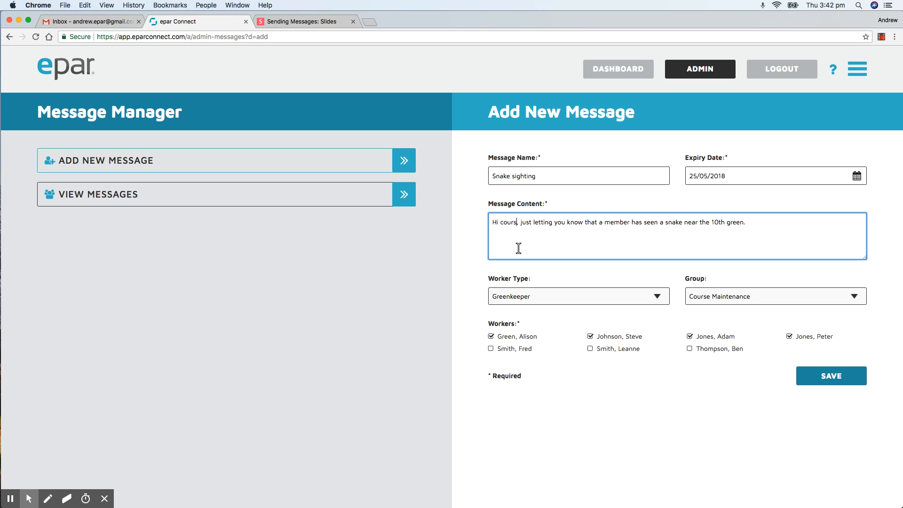
text(am)
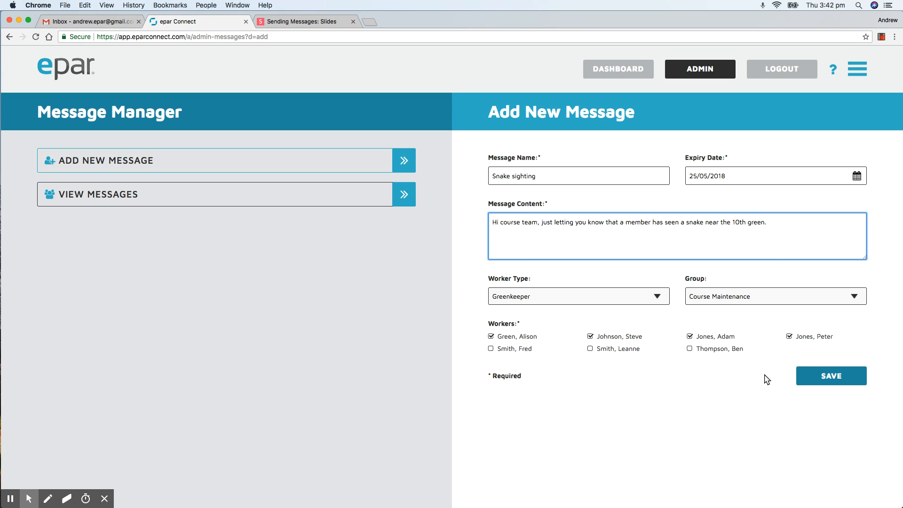
click(823, 376)
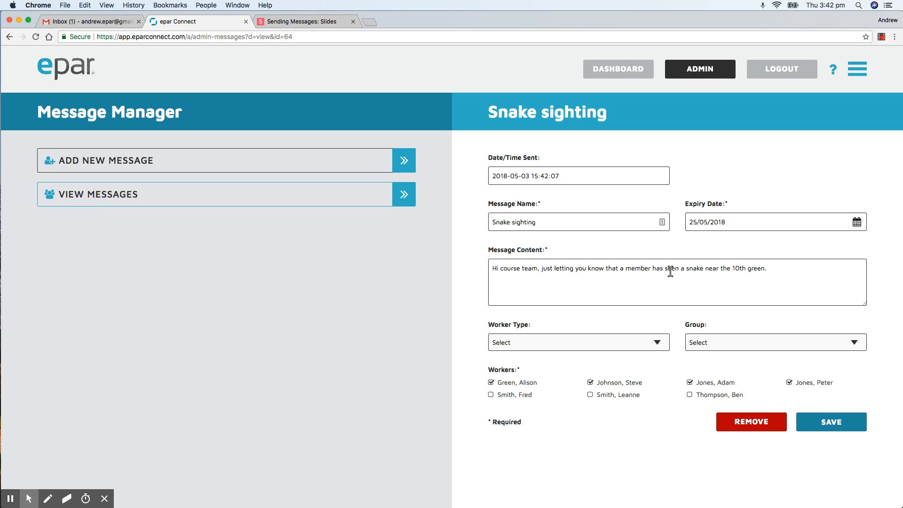
Read the epar Connect User Activity email in Gmail, then return to the epar Connect dashboard
click(92, 21)
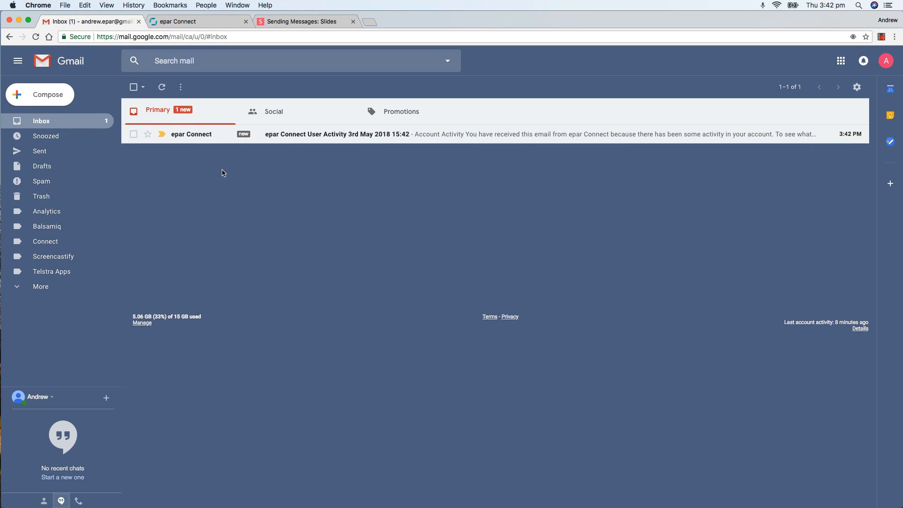
click(282, 135)
scroll(412, 290, down, 3)
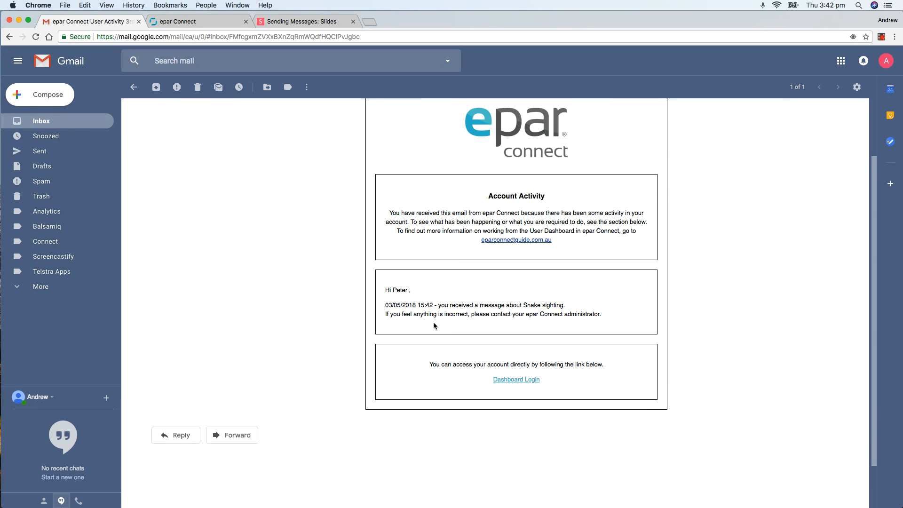
scroll(507, 315, up, 1)
scroll(503, 320, up, 1)
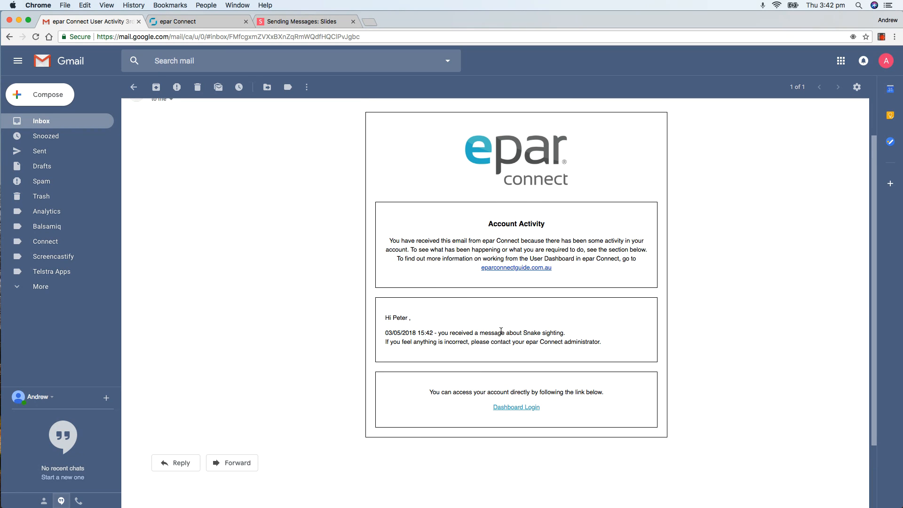
scroll(584, 343, up, 1)
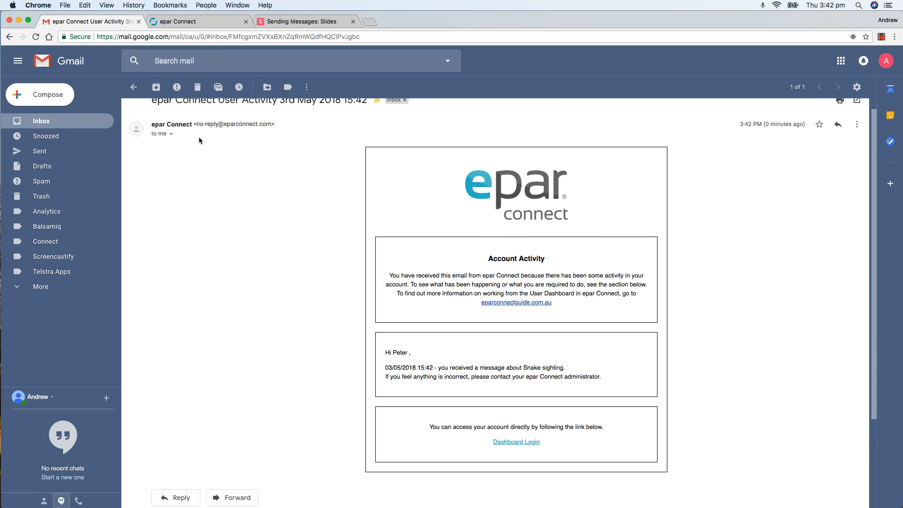
click(187, 21)
click(620, 70)
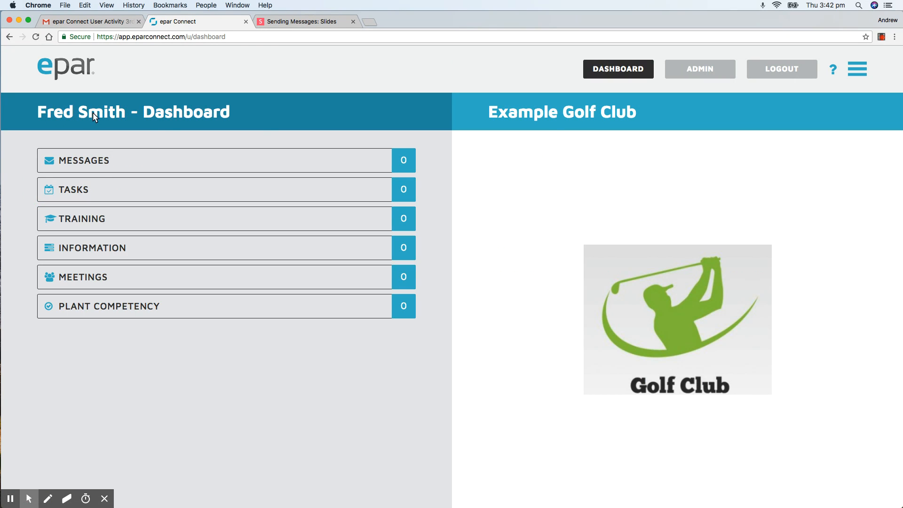
Log out and sign back in as the recipient greenkeeper, declining LastPass's save-login prompt
click(782, 68)
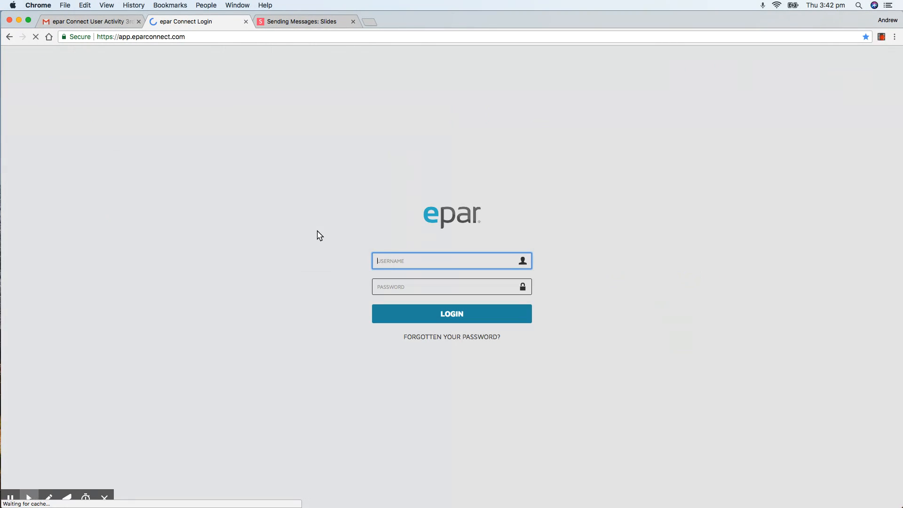
text(peterk)
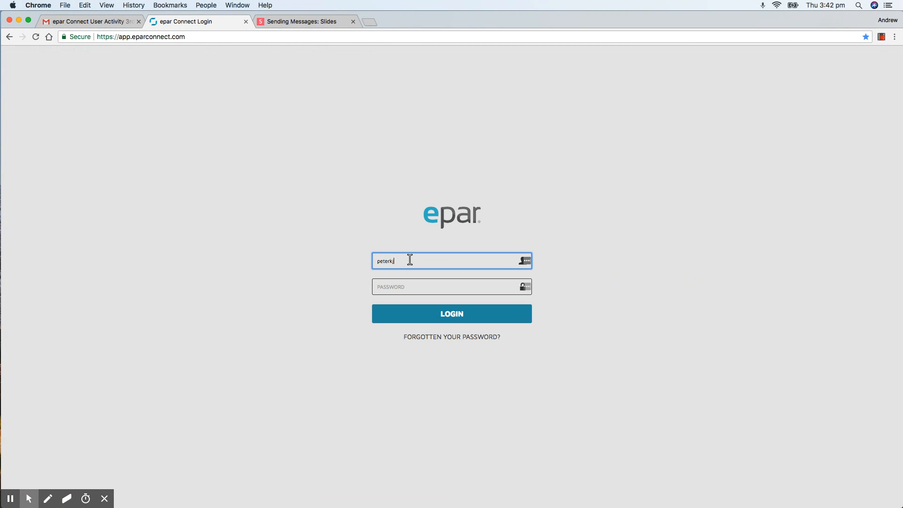
key(BackSpace)
key(BackSpace)
click(400, 288)
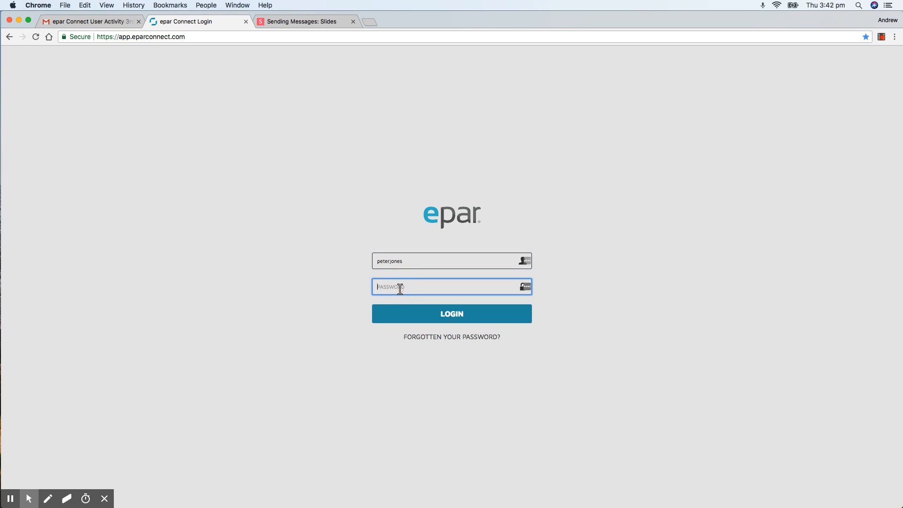
text(p)
click(416, 309)
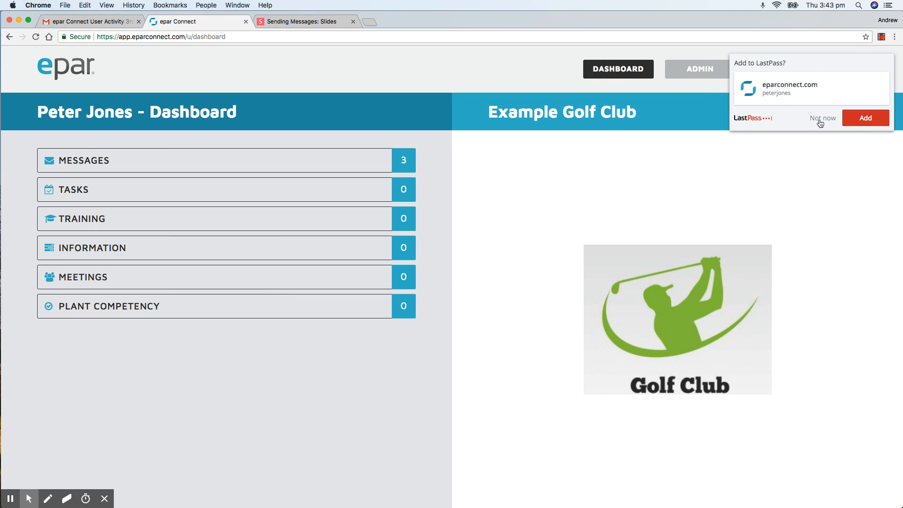
click(764, 118)
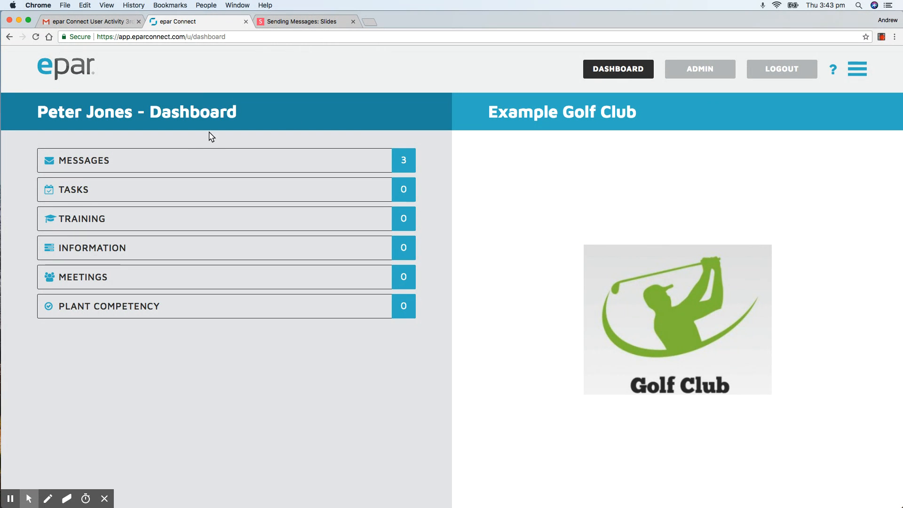
Expand the received messages, view Snake Sighting, then switch to the Sending Messages slides
click(202, 161)
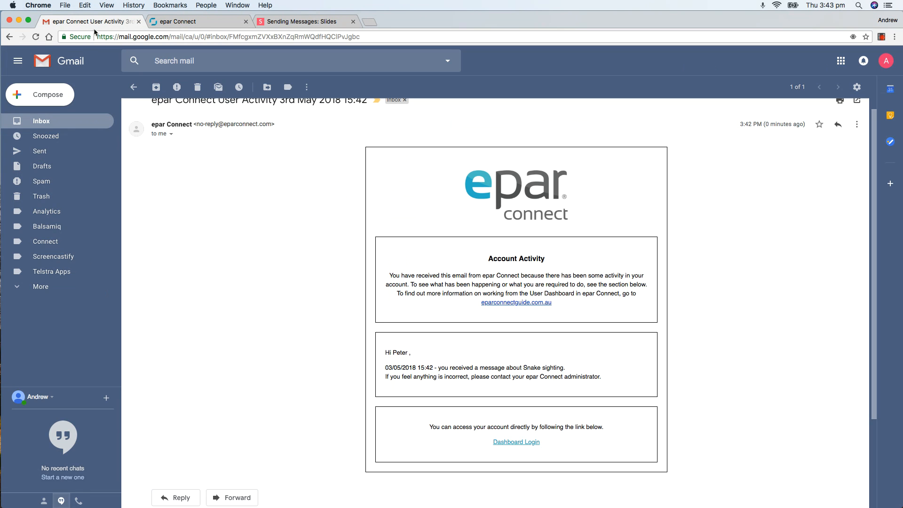
click(93, 23)
click(182, 22)
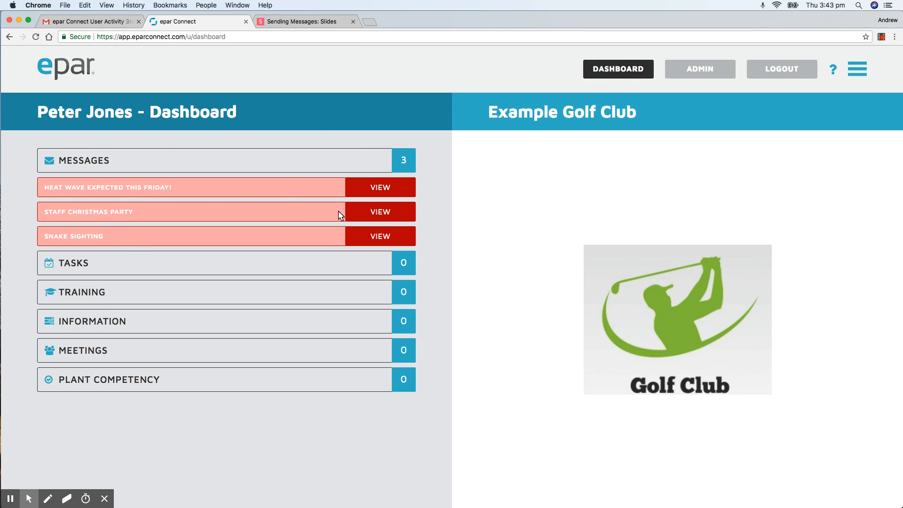
click(388, 237)
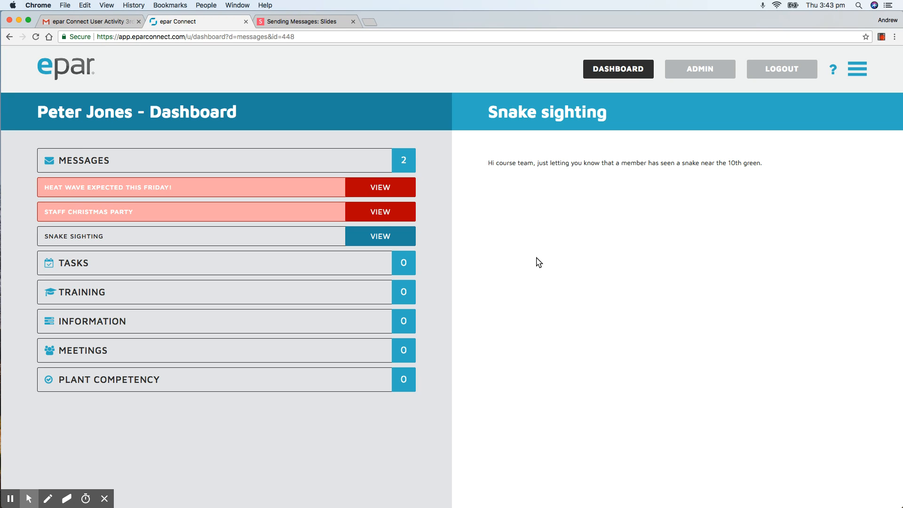
click(311, 24)
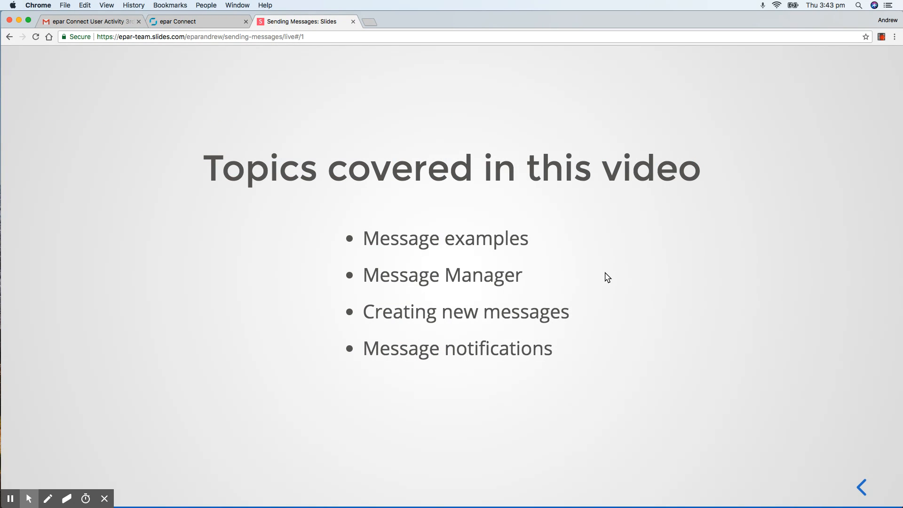